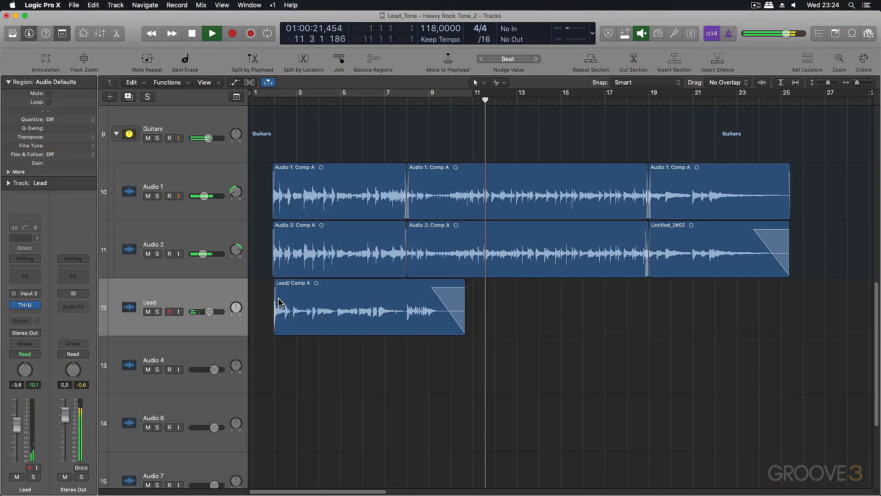
# Enable cycle playback from bar 1 to 11, solo the Lead track and listen to it.
pyautogui.press('space')
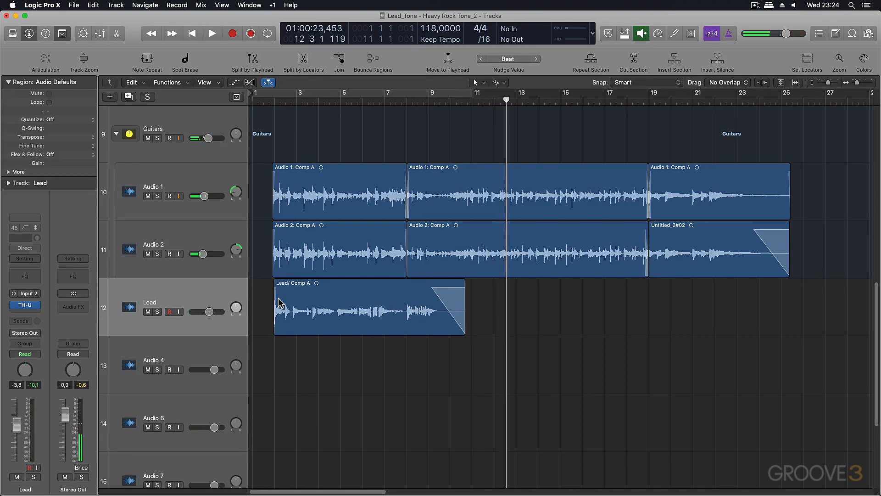
pyautogui.click(279, 93)
pyautogui.click(157, 312)
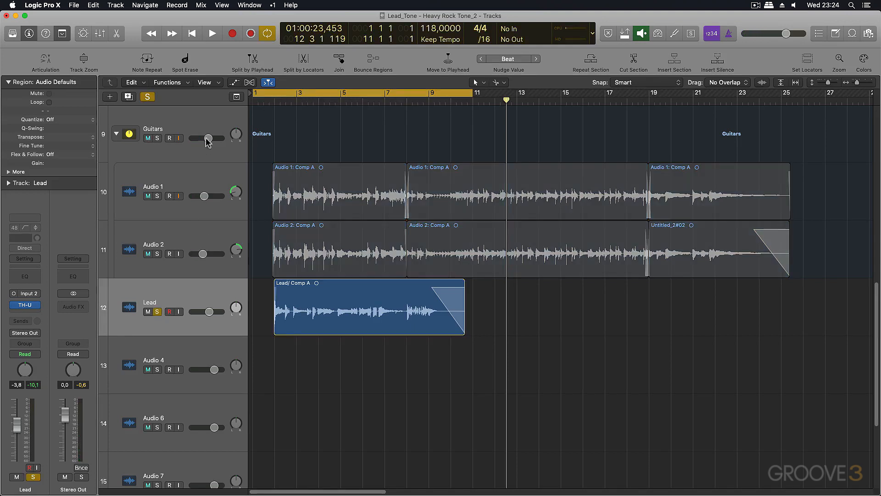
pyautogui.press('space')
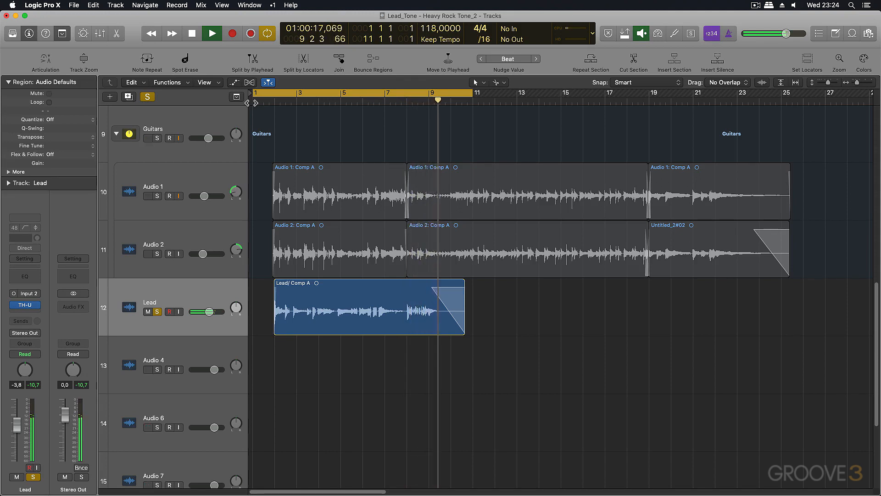
pyautogui.press('space')
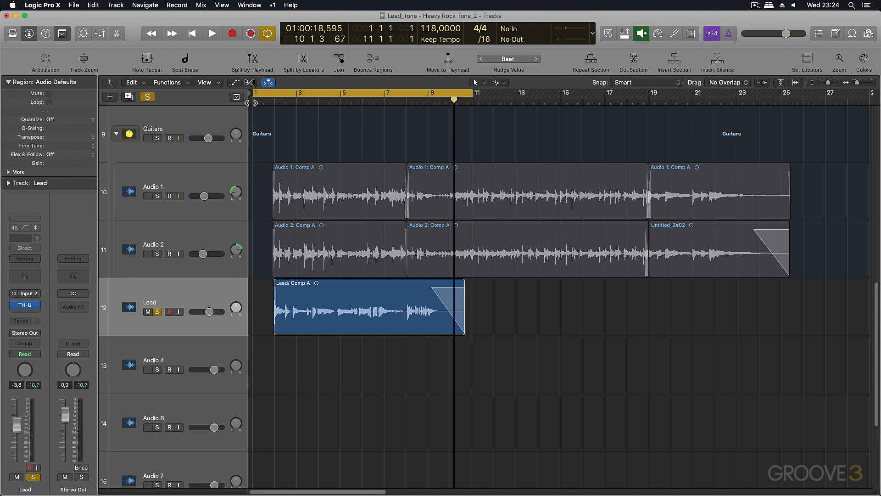
# Remove the TH-U plug-in from the Lead track and play back the dry guitar recording.
pyautogui.moveTo(27, 306)
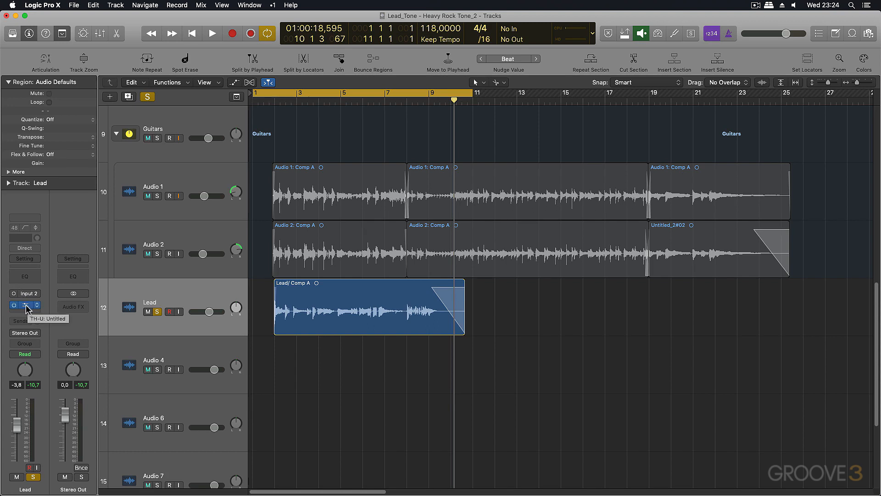
pyautogui.click(37, 306)
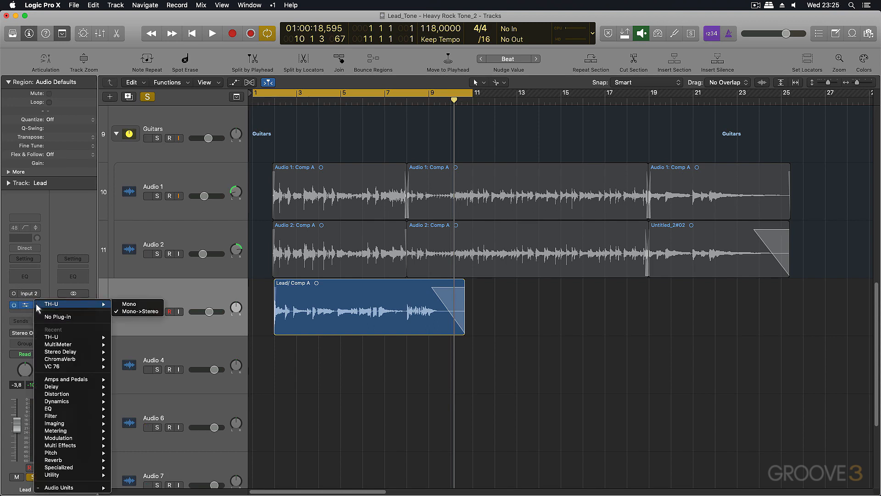
pyautogui.click(60, 317)
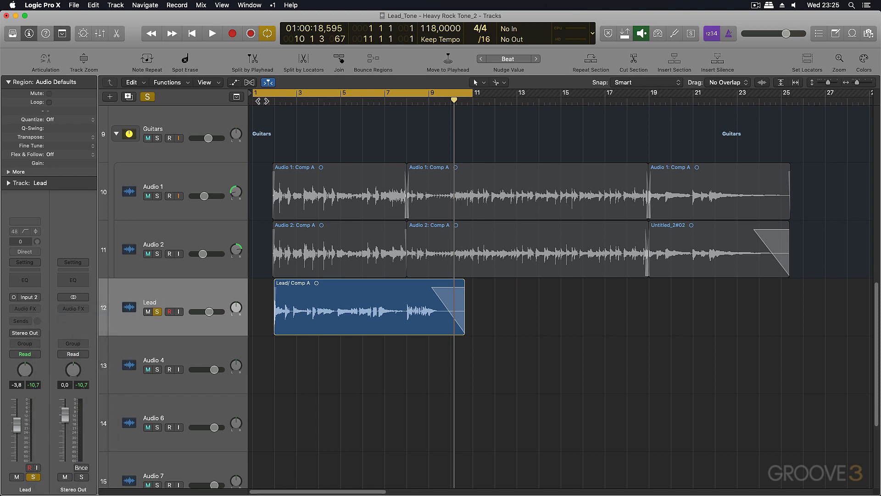
pyautogui.press('space')
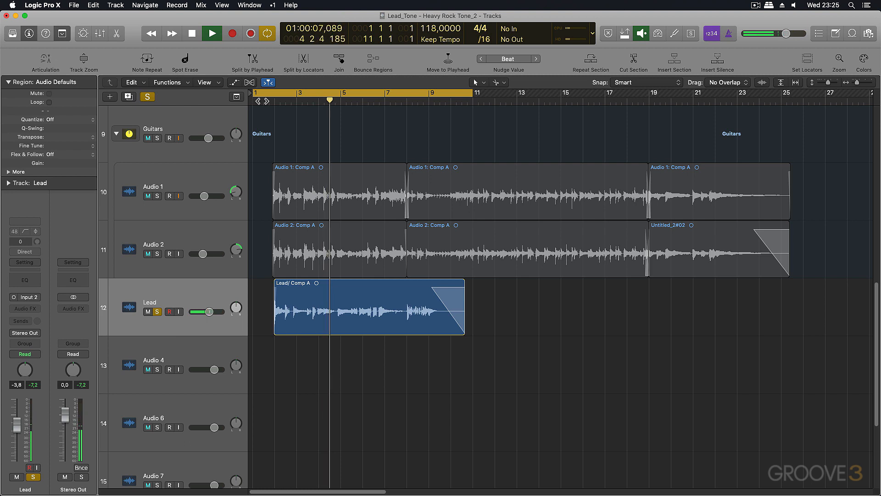
pyautogui.press('space')
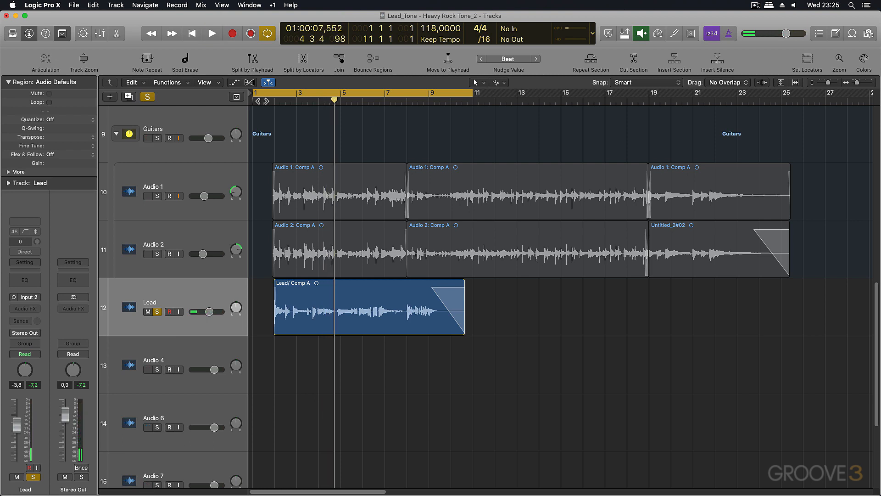
# Insert TH-U as Mono->Stereo on the Lead track and add the BurnSphere Lead amp with its matching 4x12 England (DE) cabinet.
pyautogui.click(25, 309)
pyautogui.moveTo(40, 336)
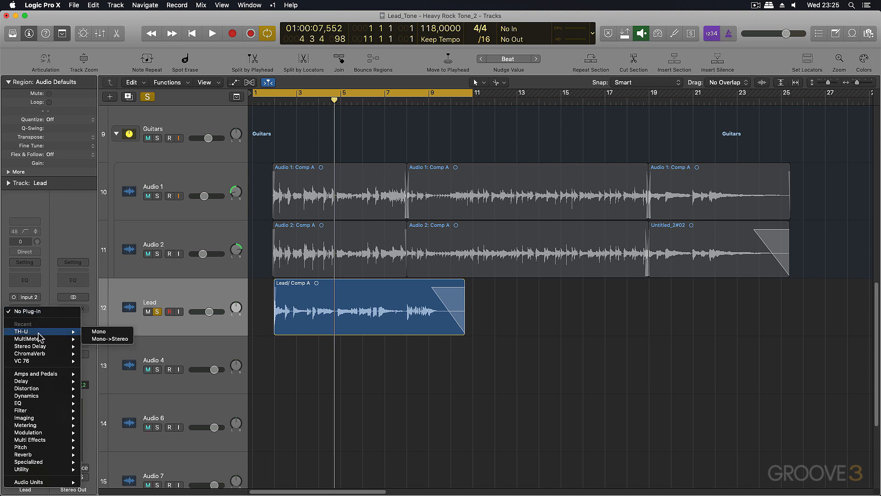
pyautogui.click(103, 339)
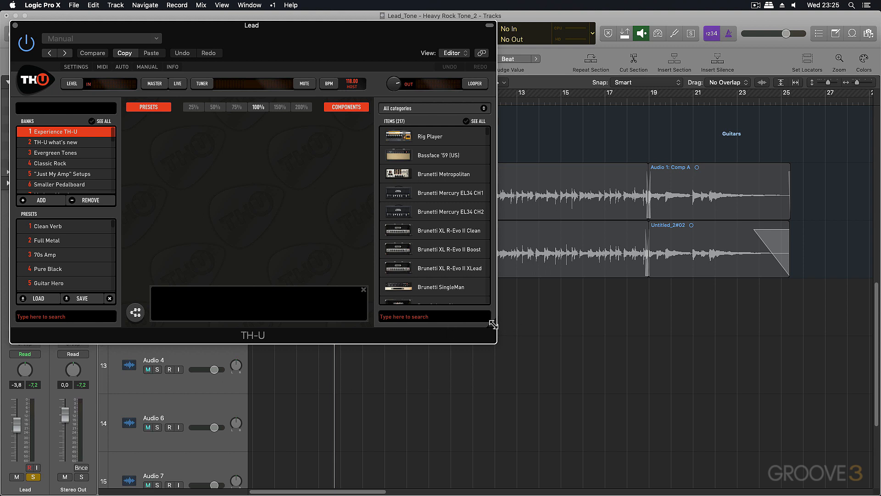
pyautogui.moveTo(492, 324); pyautogui.dragTo(736, 404)
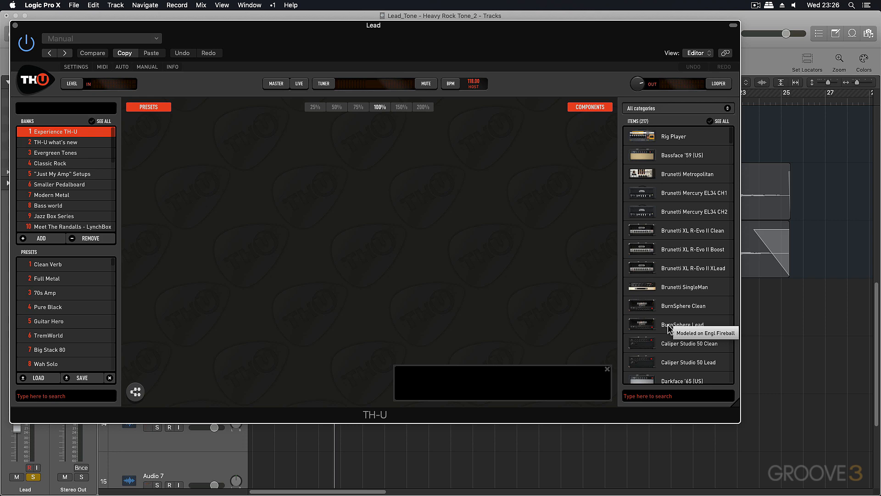
pyautogui.moveTo(668, 327); pyautogui.dragTo(372, 285)
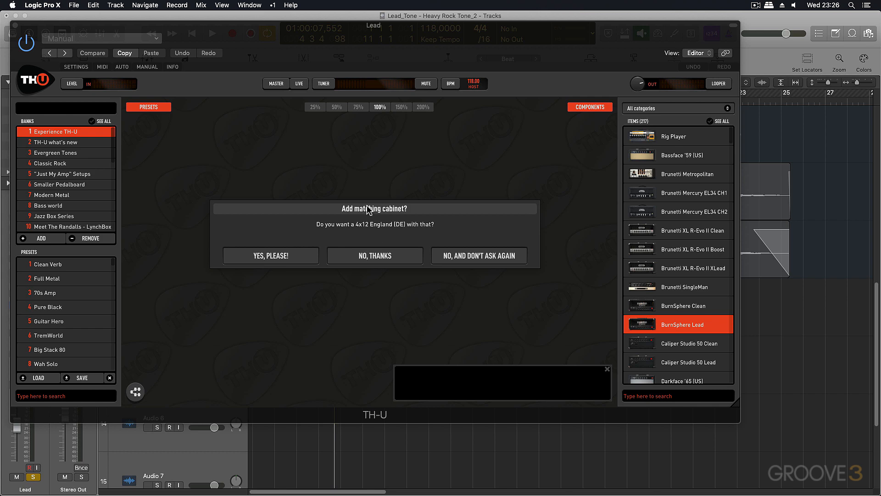
pyautogui.click(285, 258)
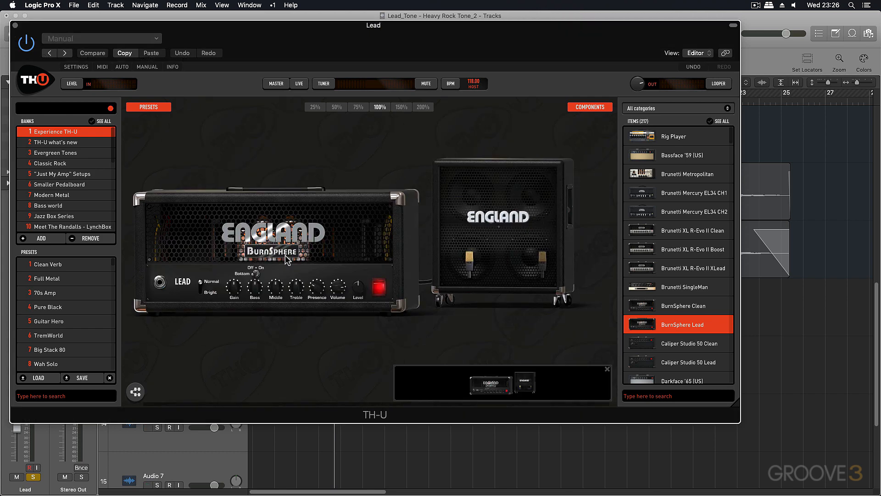
# Move the cycle start to bar 2 and audition the Lead track with the TH-U window open.
pyautogui.click(15, 26)
pyautogui.moveTo(253, 97); pyautogui.dragTo(276, 104)
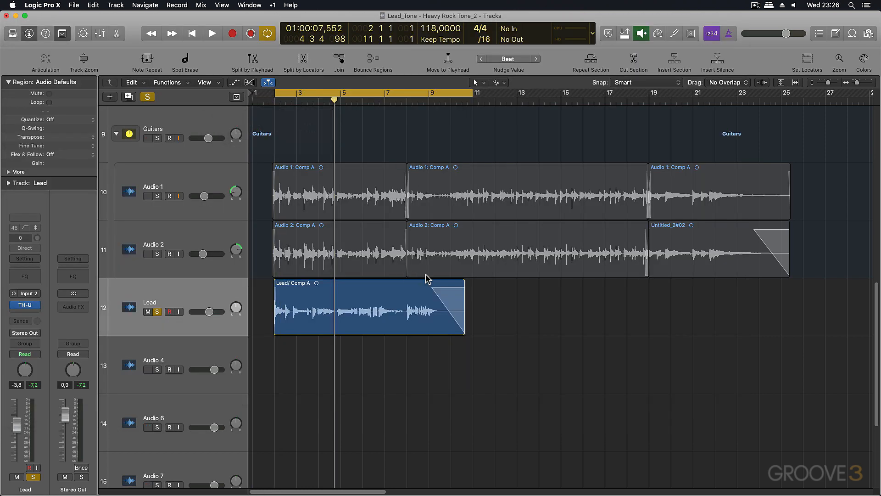
pyautogui.click(24, 305)
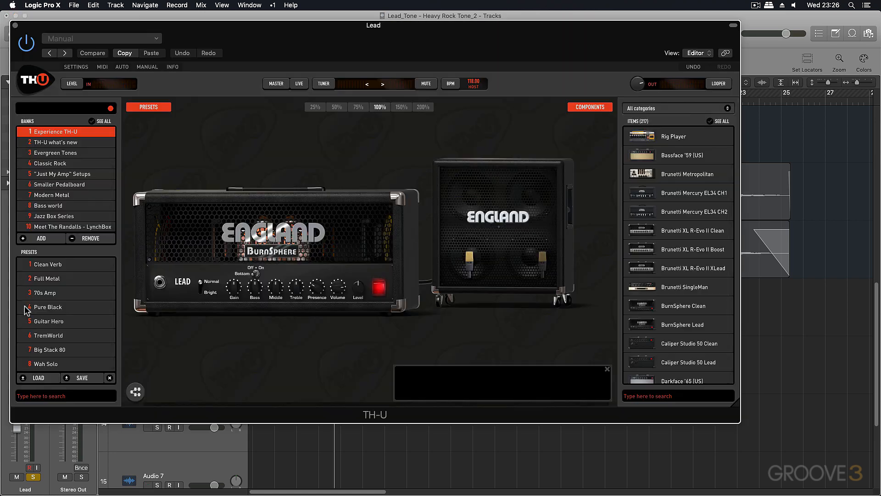
pyautogui.press('space')
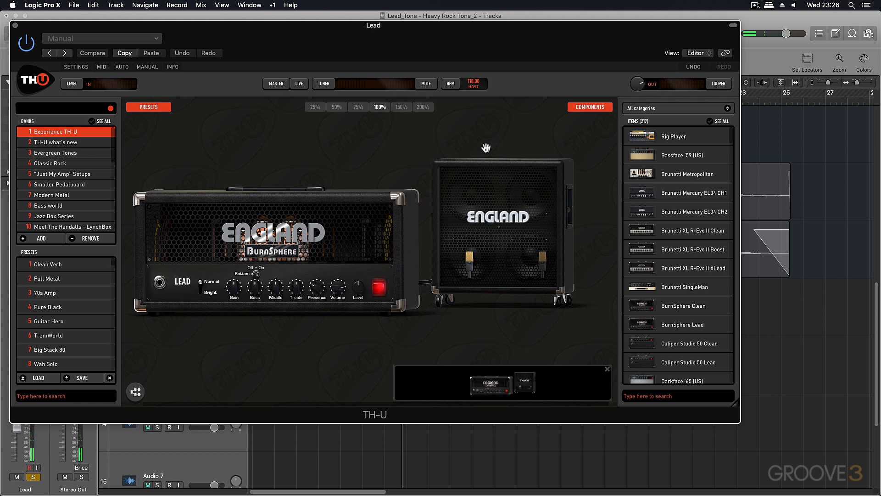
# Replace the England cabinet with the 4x12 Modern (US) cabinet.
pyautogui.rightClick(471, 192)
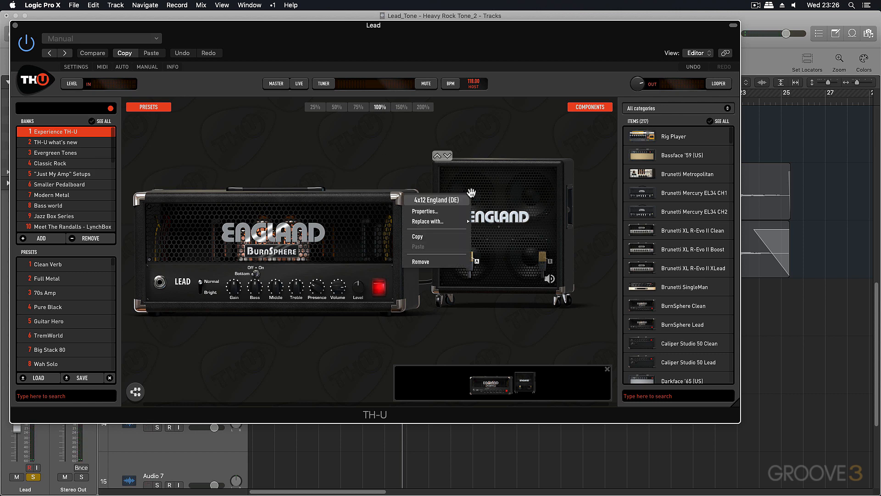
pyautogui.moveTo(442, 223)
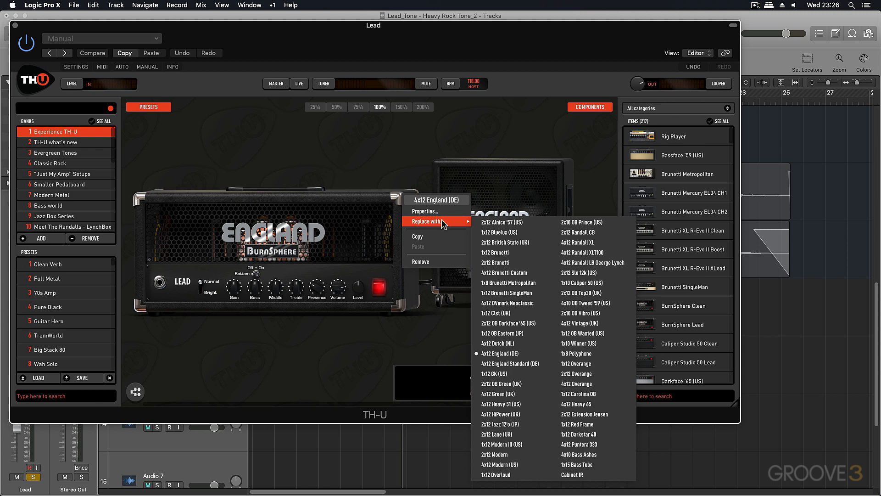
pyautogui.click(495, 463)
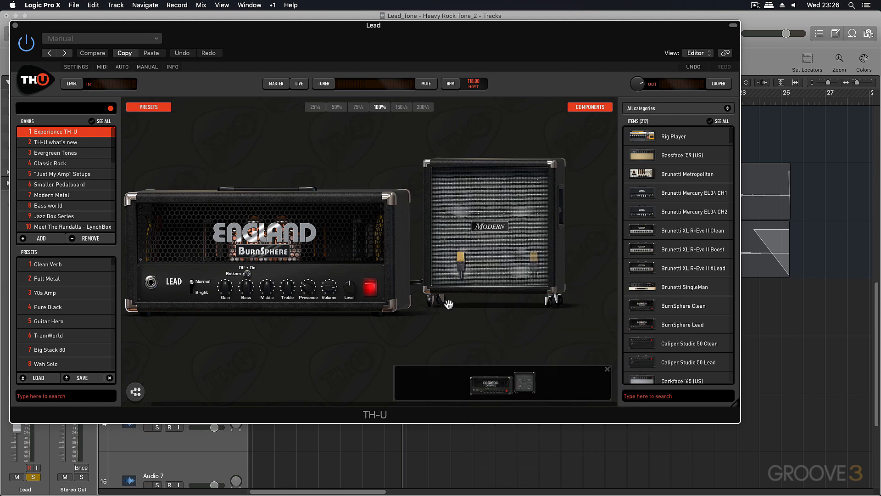
# Change cabinet microphone A to GermanFet87 [C] and shift it slightly right and down on the speaker.
pyautogui.click(459, 262)
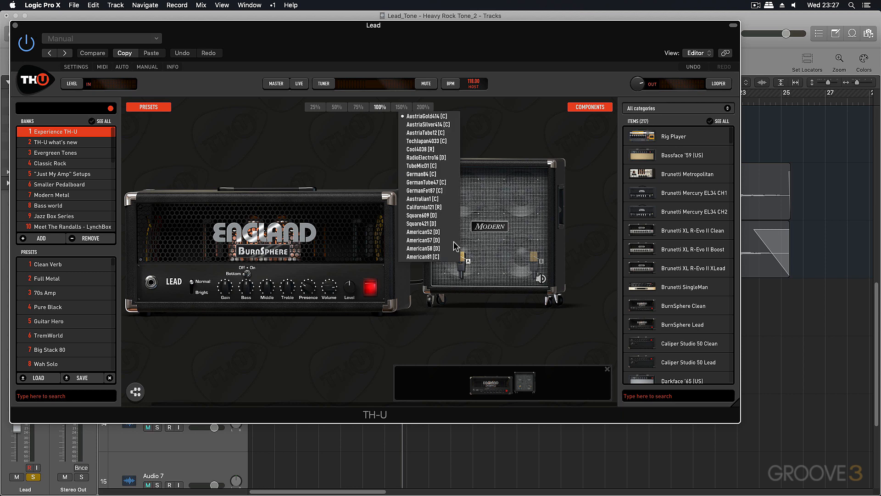
pyautogui.click(432, 191)
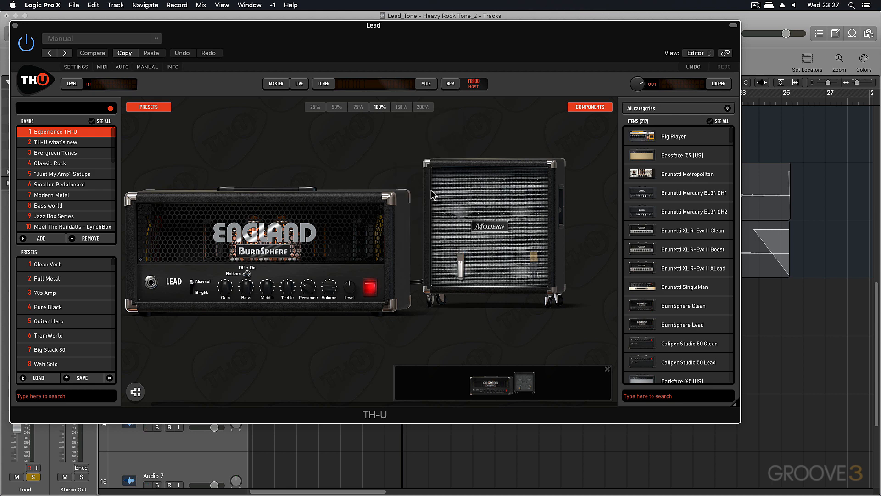
pyautogui.moveTo(432, 190)
pyautogui.moveTo(461, 261); pyautogui.dragTo(467, 266)
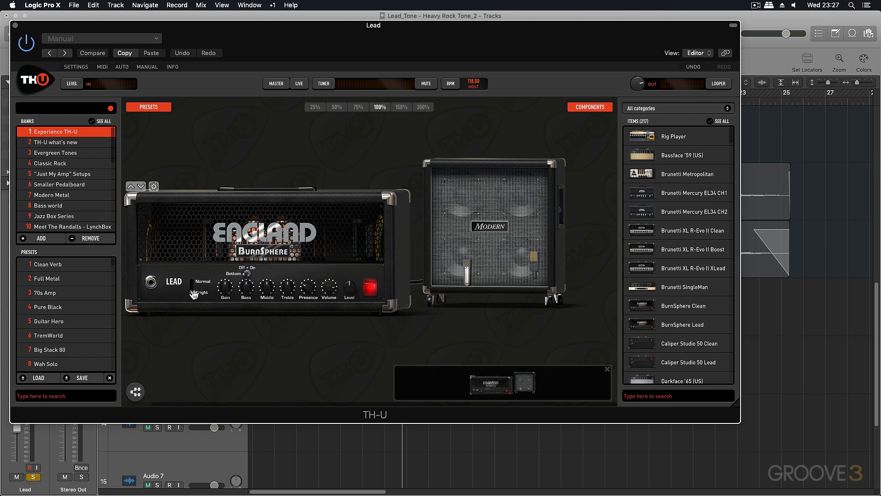
# Set the BurnSphere amp to Bright with Gain at about 6.26, enlarge the plug-in window and adjust the amp's tone controls.
pyautogui.moveTo(225, 289); pyautogui.dragTo(225, 284)
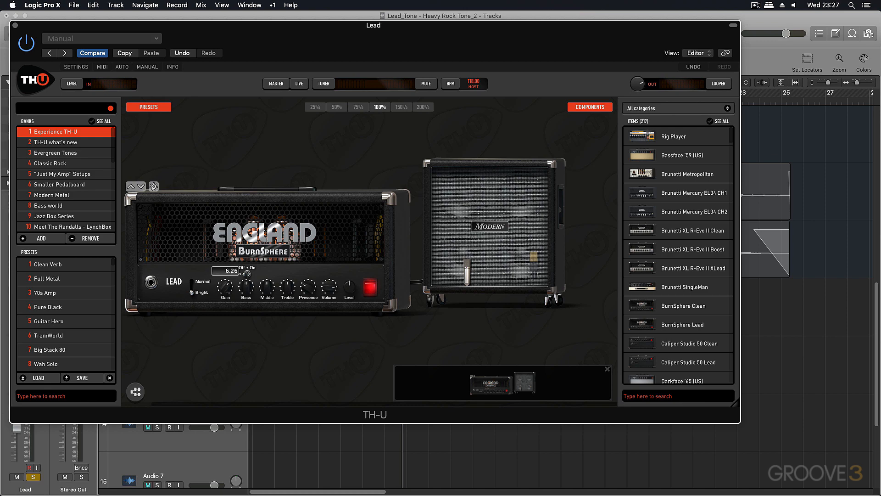
pyautogui.moveTo(736, 402); pyautogui.dragTo(820, 426)
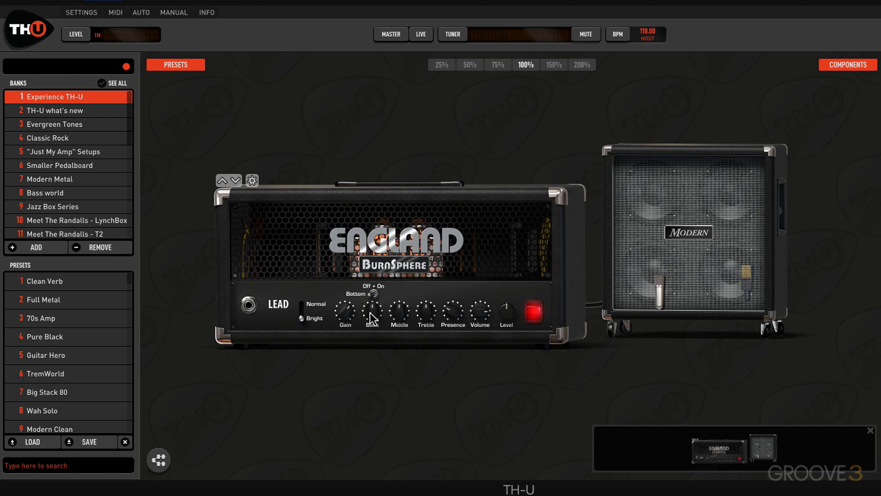
pyautogui.click(371, 317)
pyautogui.moveTo(373, 311); pyautogui.dragTo(455, 311)
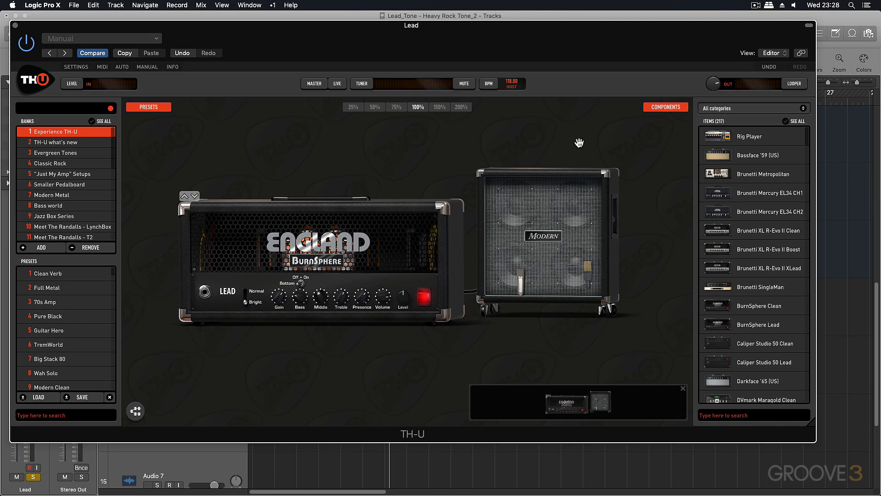
# Add the VariMu Comp compressor in front of the amp and raise its Ratio to about 4.15.
pyautogui.click(740, 109)
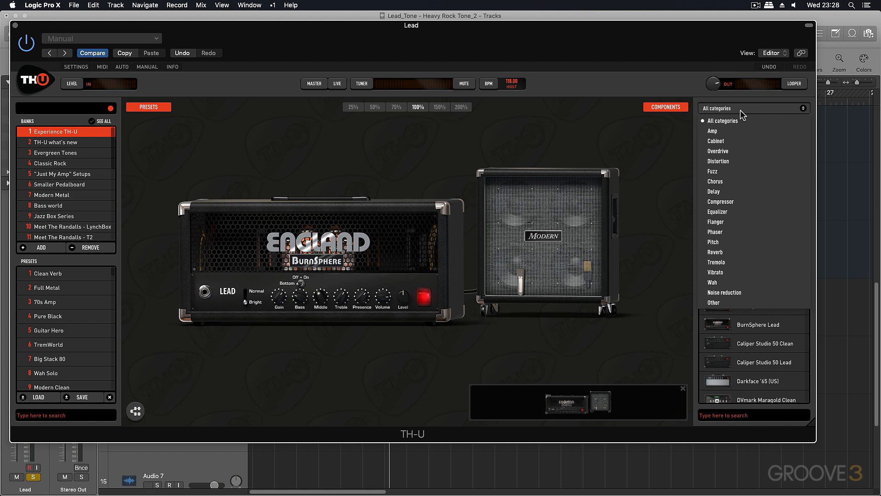
pyautogui.click(727, 202)
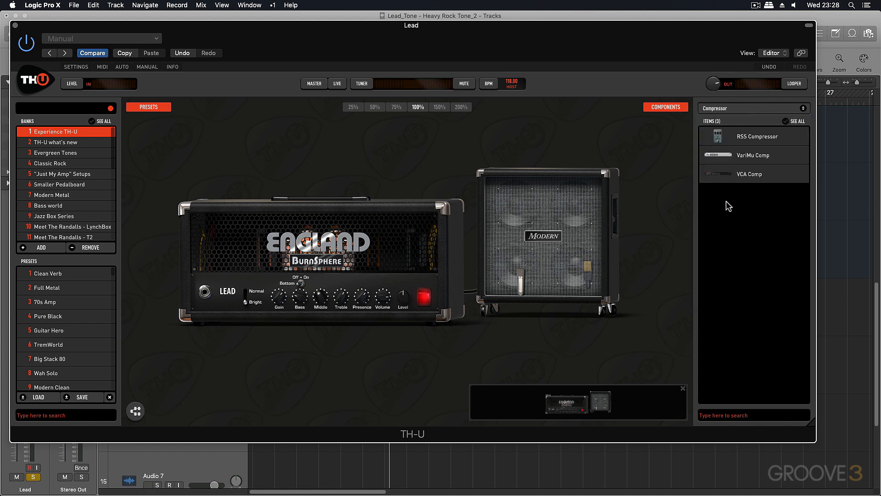
pyautogui.click(756, 157)
pyautogui.moveTo(759, 159); pyautogui.dragTo(216, 266)
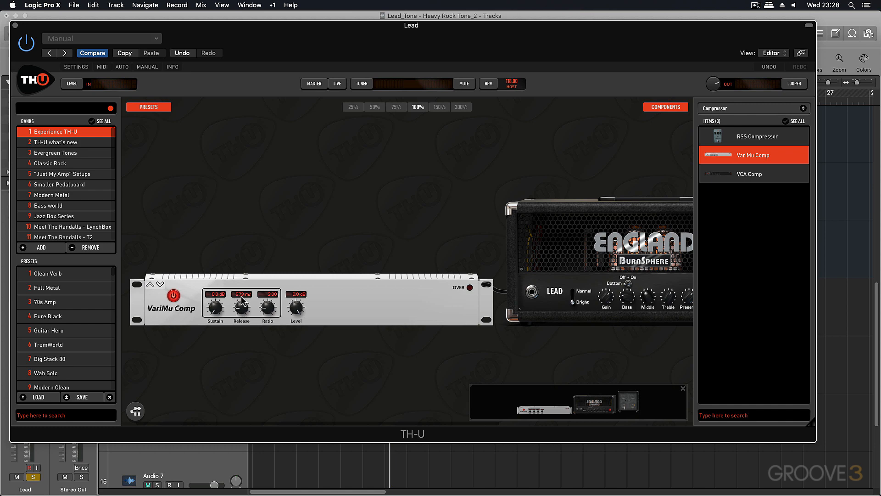
pyautogui.moveTo(268, 307); pyautogui.dragTo(268, 296)
# Add the TUBE NINE overdrive between the VariMu Comp and the amp, and turn its Drive down.
pyautogui.click(718, 110)
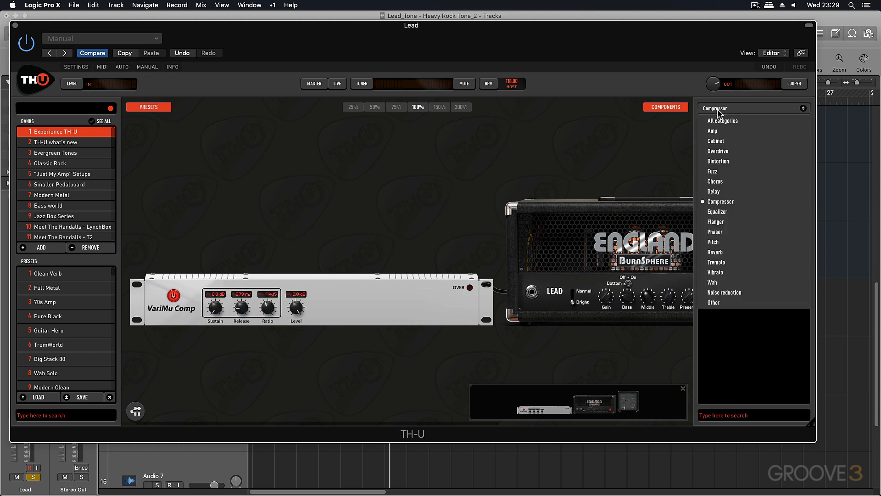
pyautogui.click(718, 152)
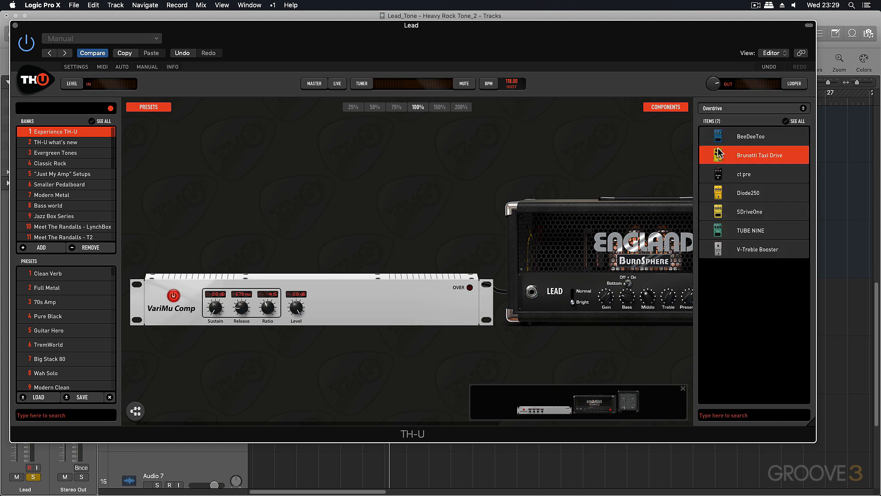
pyautogui.moveTo(749, 232); pyautogui.dragTo(495, 295)
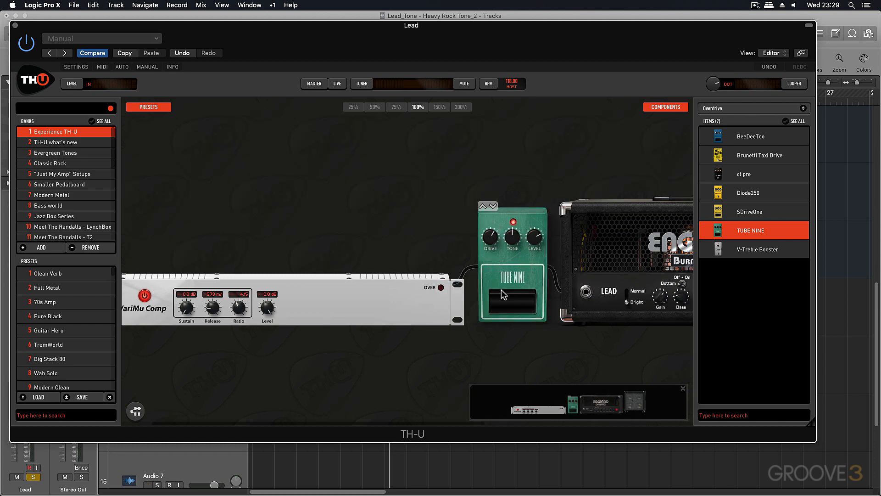
pyautogui.moveTo(490, 237); pyautogui.dragTo(511, 235)
pyautogui.hscroll(2, 511, 238)
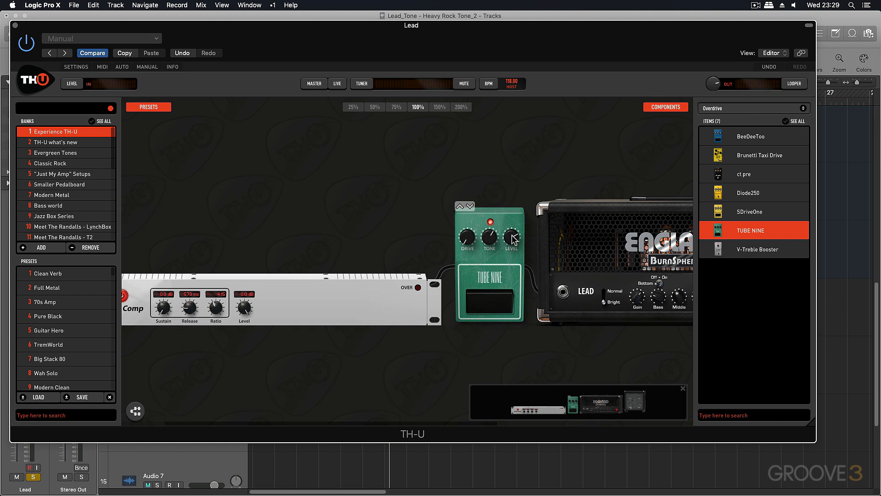
# Play back the lead and bypass the TUBE NINE and VariMu Comp to compare the tone.
pyautogui.press('space')
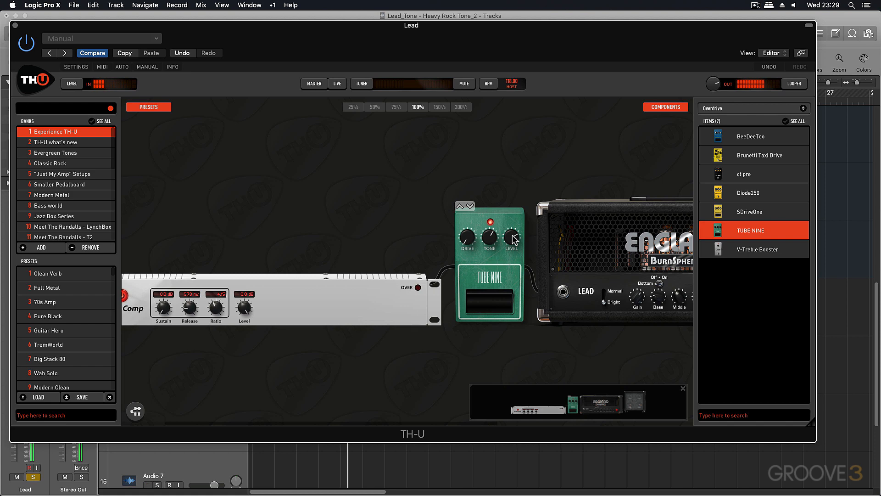
pyautogui.click(497, 304)
pyautogui.click(124, 297)
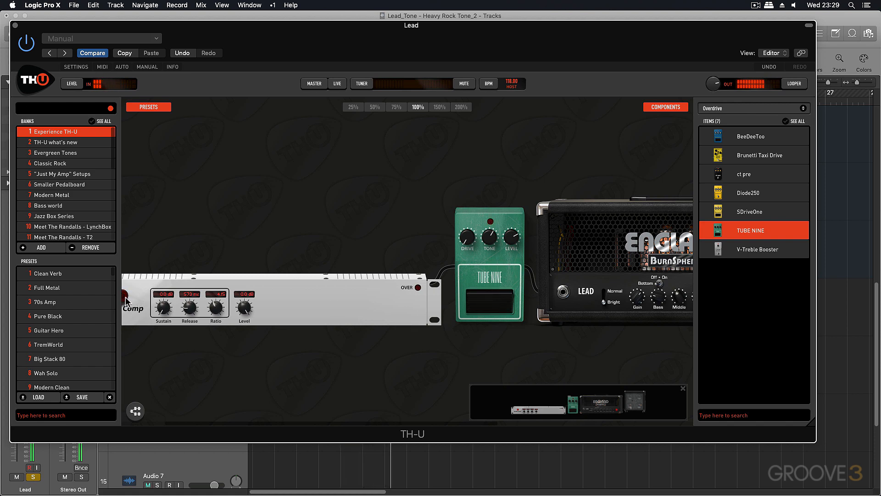
# Switch the VariMu Comp and the TUBE NINE back on.
pyautogui.click(125, 298)
pyautogui.click(475, 304)
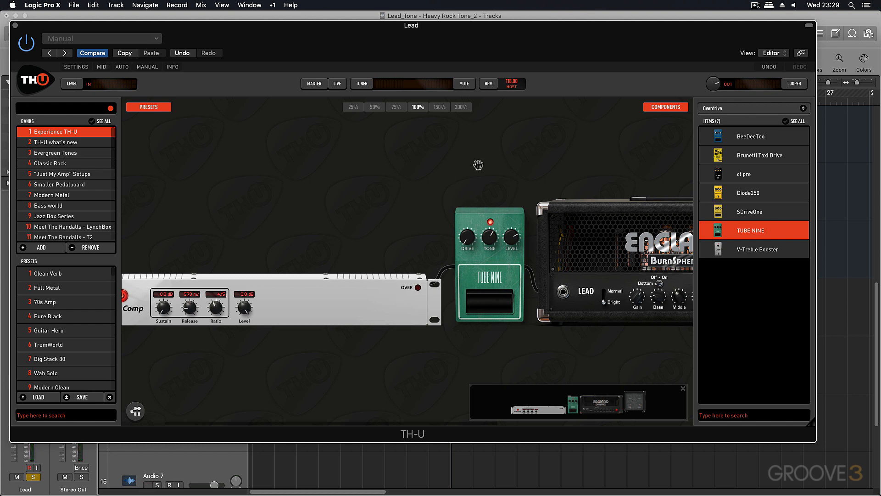
# Add a Digital Delay after the Modern cabinet at the end of the signal chain.
pyautogui.moveTo(479, 165); pyautogui.dragTo(330, 193)
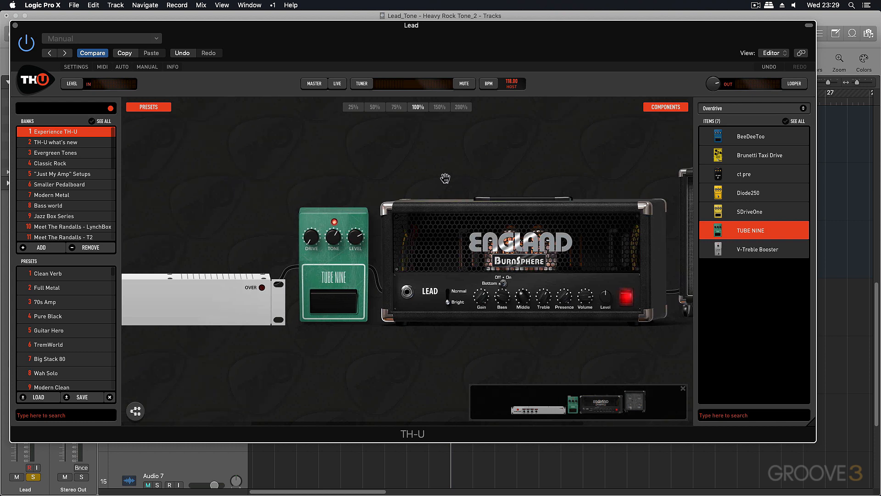
pyautogui.moveTo(445, 178); pyautogui.dragTo(289, 179)
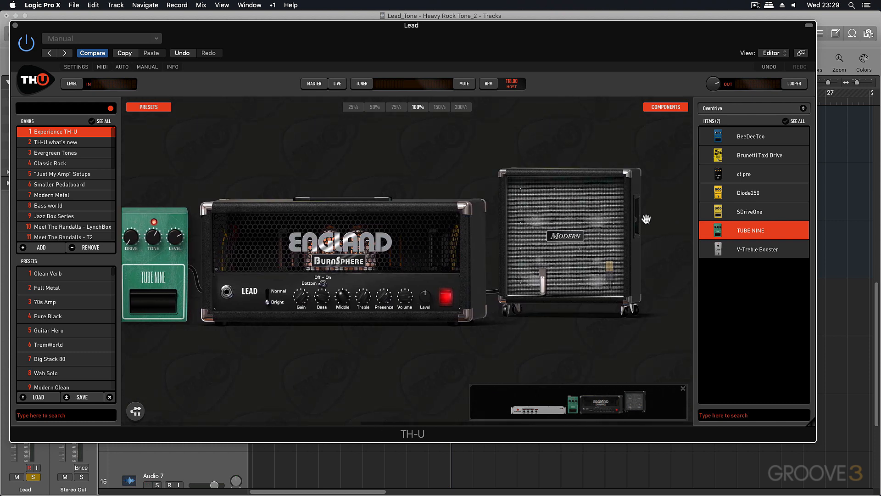
pyautogui.click(713, 110)
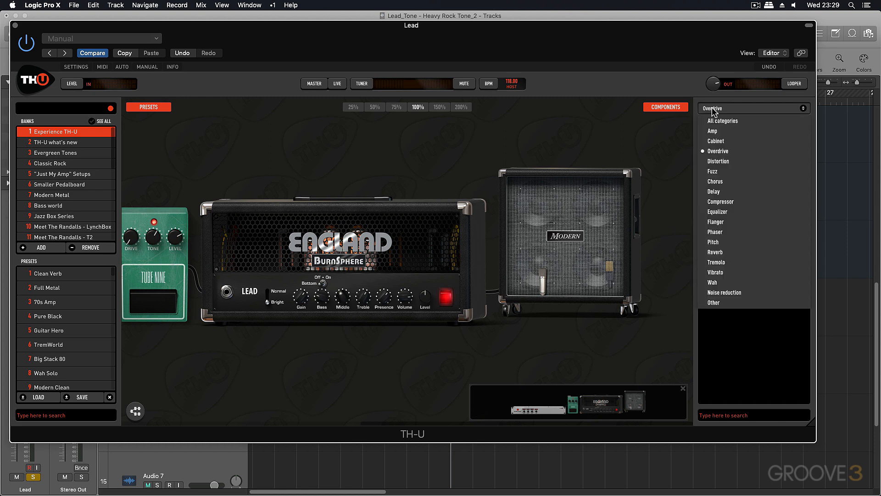
pyautogui.click(724, 191)
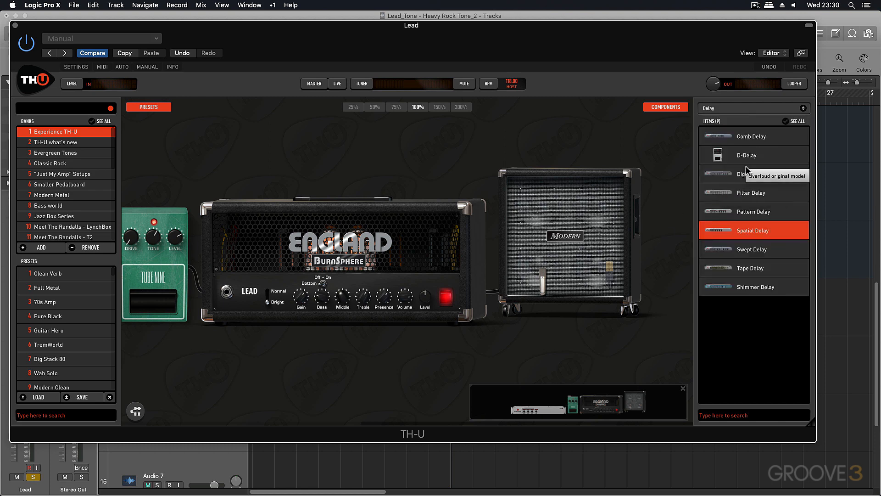
pyautogui.moveTo(738, 174); pyautogui.dragTo(669, 212)
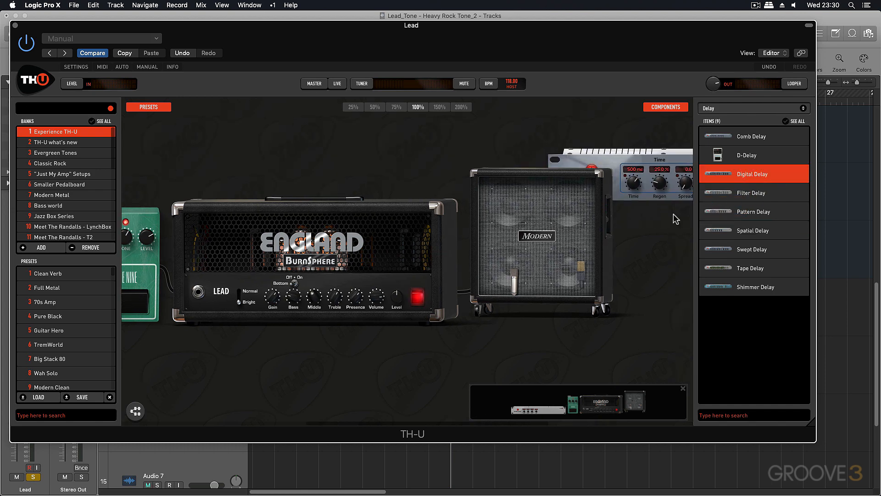
pyautogui.moveTo(654, 174); pyautogui.dragTo(323, 197)
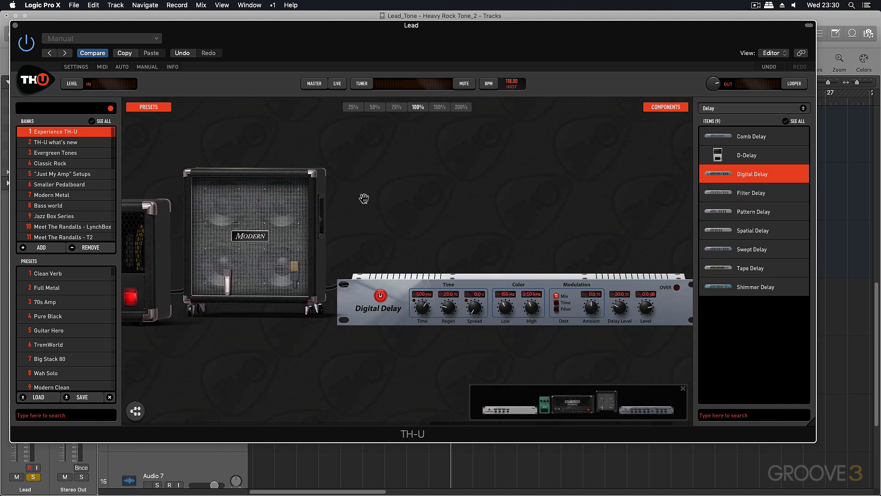
pyautogui.moveTo(464, 232); pyautogui.dragTo(416, 233)
# Tempo-sync the Digital Delay with Time 1/4 and Spread 1/8, and set Regen 51.4 %, Low 290 Hz, High 6.76 kHz and Delay Level 19.3 %.
pyautogui.moveTo(374, 311)
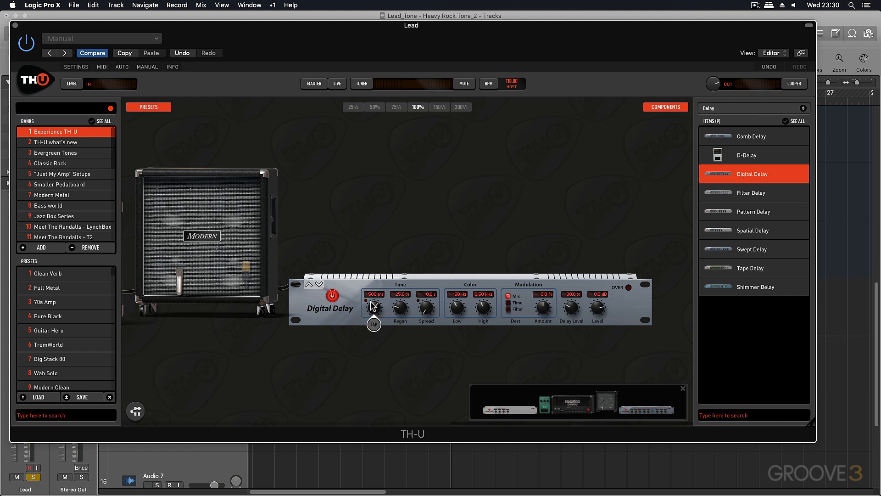
pyautogui.moveTo(430, 314)
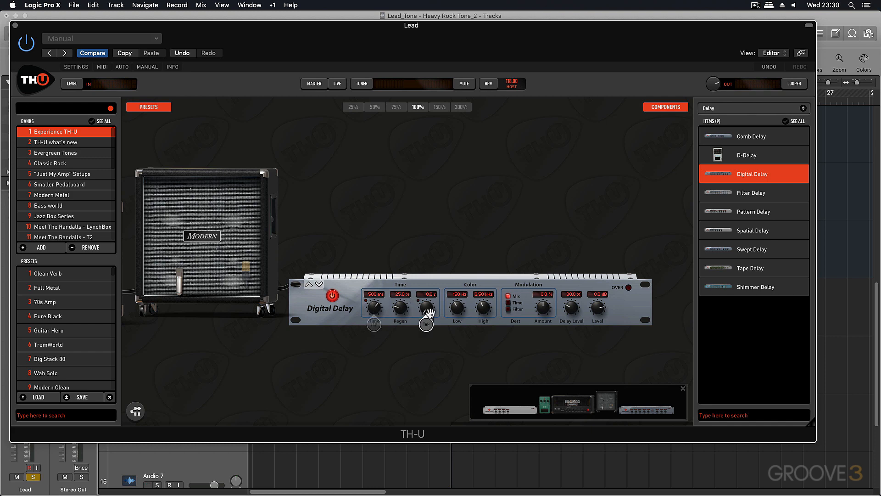
pyautogui.click(366, 300)
pyautogui.click(417, 302)
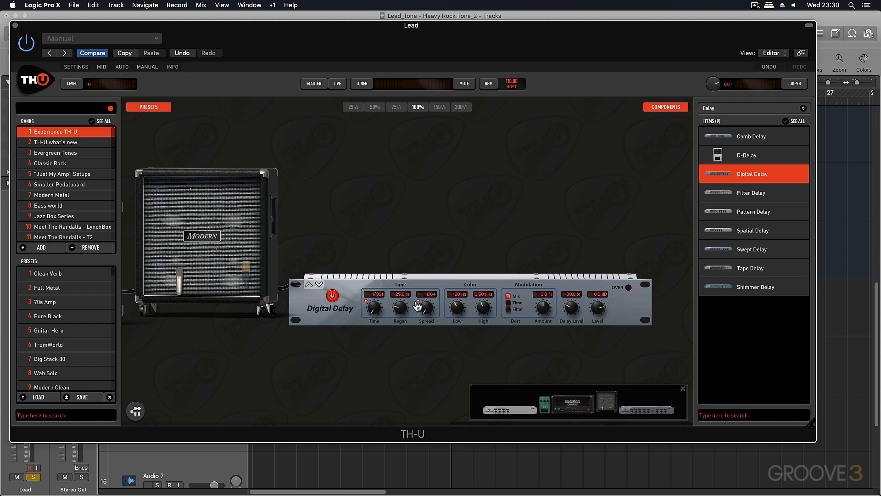
pyautogui.moveTo(375, 311); pyautogui.dragTo(374, 293)
pyautogui.moveTo(451, 312); pyautogui.dragTo(452, 311)
pyautogui.press('space')
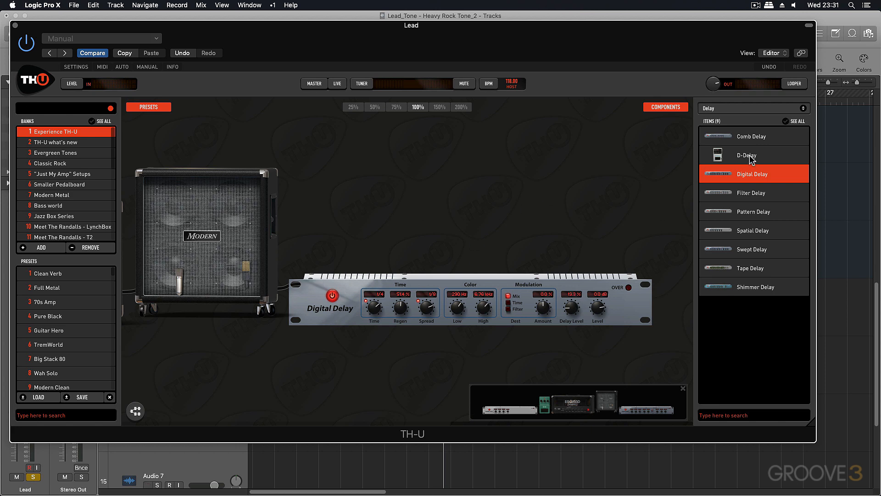
# Add a 7-Band GEQ equalizer between the cabinet and the Digital Delay.
pyautogui.click(734, 108)
pyautogui.click(724, 213)
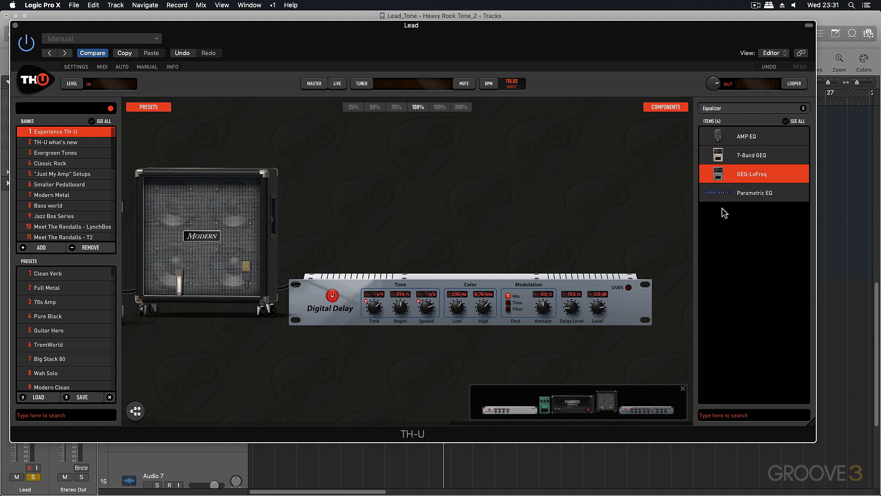
pyautogui.moveTo(751, 156); pyautogui.dragTo(287, 288)
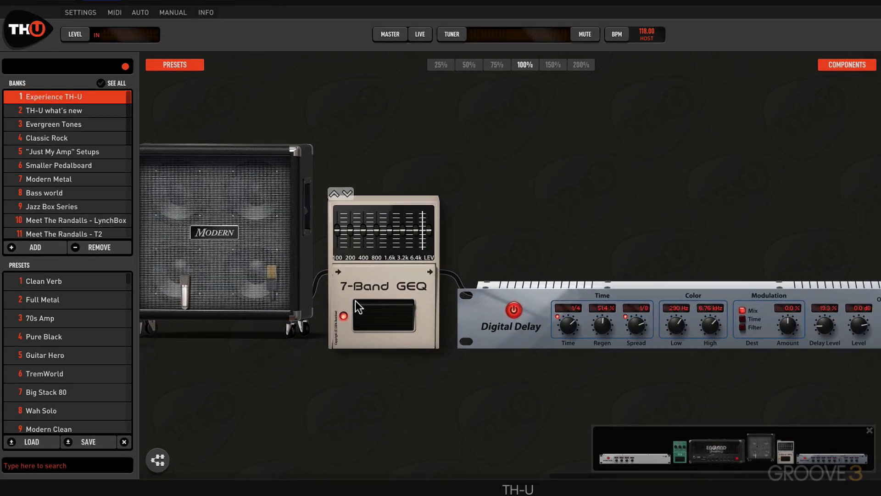
# Cut the low bands and slightly raise the upper mids on the 7-Band GEQ, and toggle its bypass to compare the tone.
pyautogui.click(337, 229)
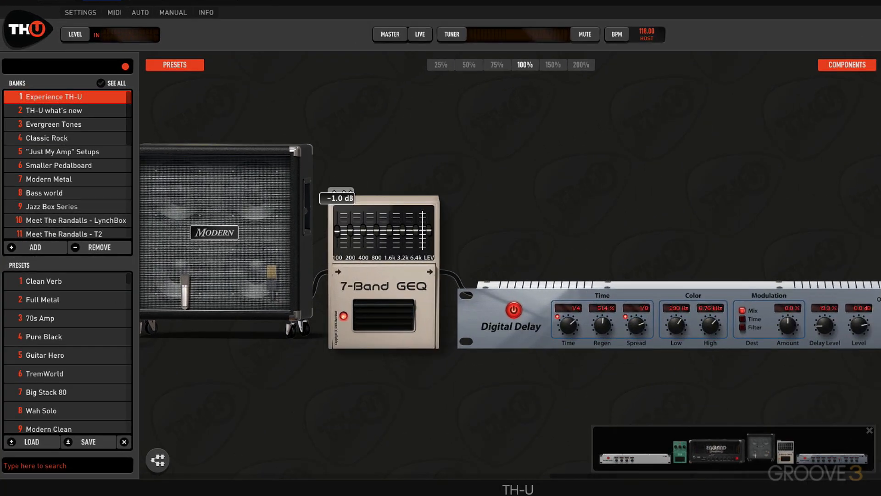
pyautogui.moveTo(337, 229); pyautogui.dragTo(400, 218)
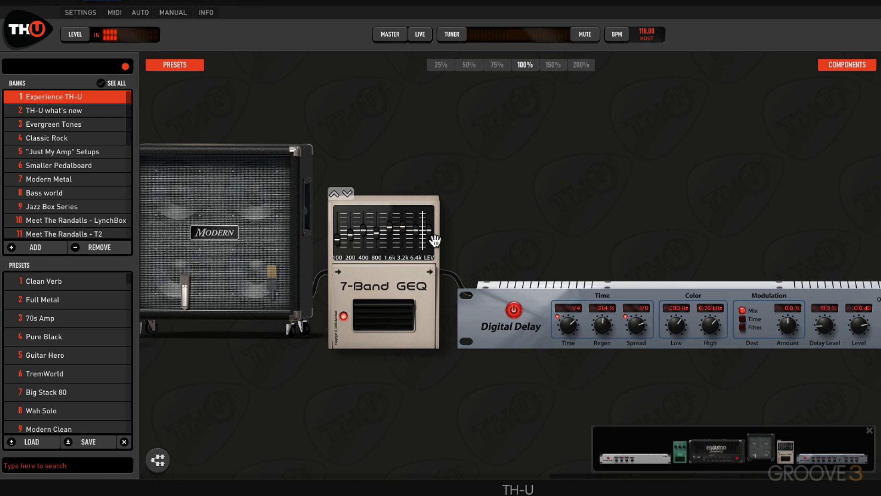
pyautogui.click(386, 315)
pyautogui.click(387, 315)
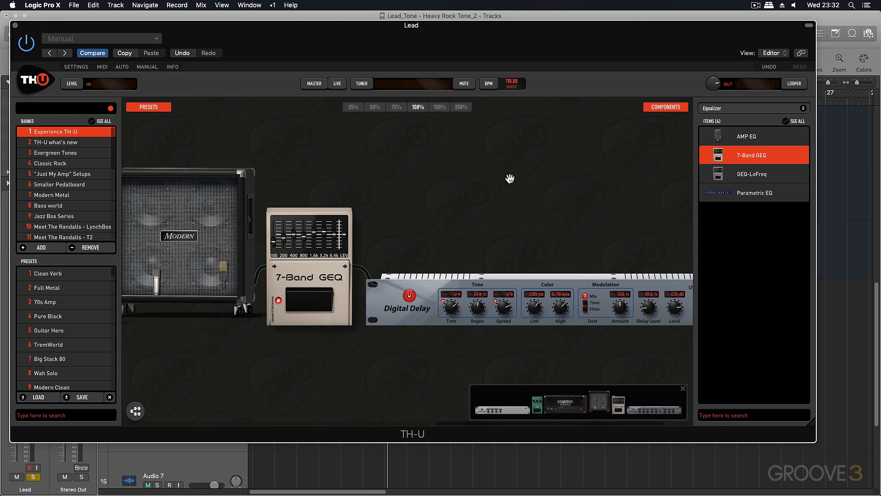
# Add a D-Reverb pedal after the Digital Delay.
pyautogui.moveTo(645, 157); pyautogui.dragTo(407, 149)
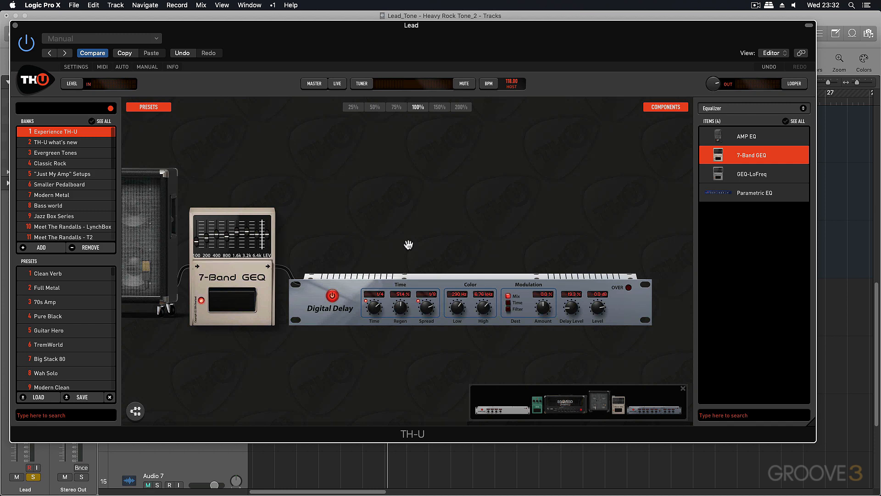
pyautogui.click(715, 109)
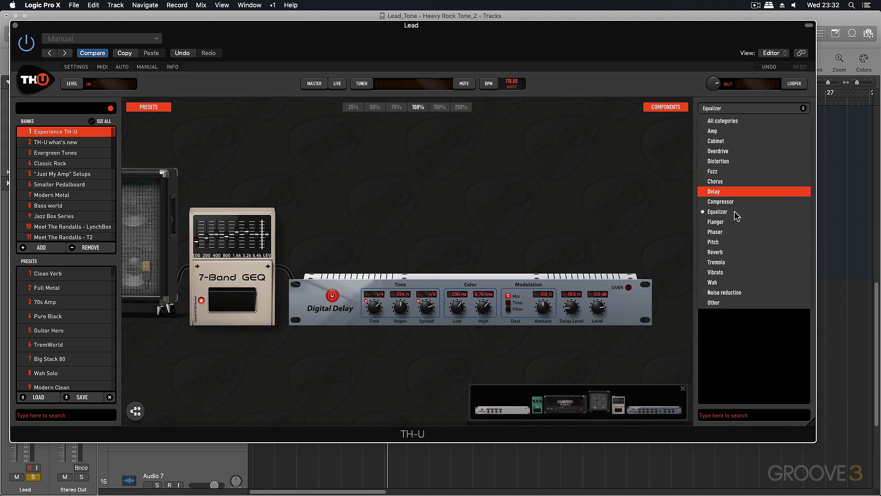
pyautogui.click(739, 252)
pyautogui.moveTo(735, 168); pyautogui.dragTo(661, 252)
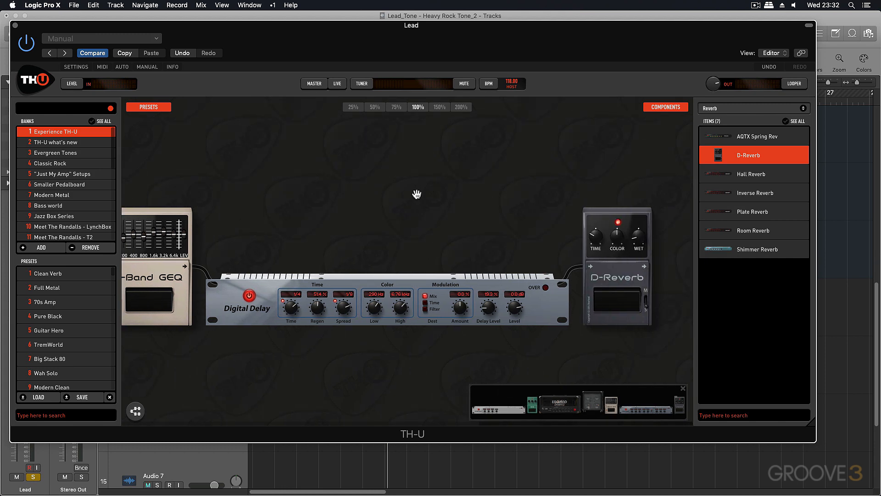
# Adjust the D-Reverb controls while the lead plays, and toggle its bypass to compare the sound.
pyautogui.press('space')
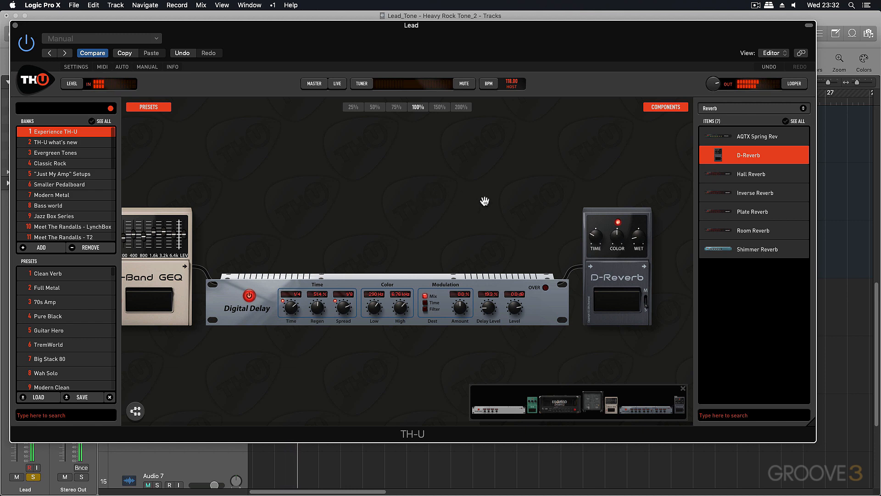
pyautogui.moveTo(641, 238); pyautogui.dragTo(596, 235)
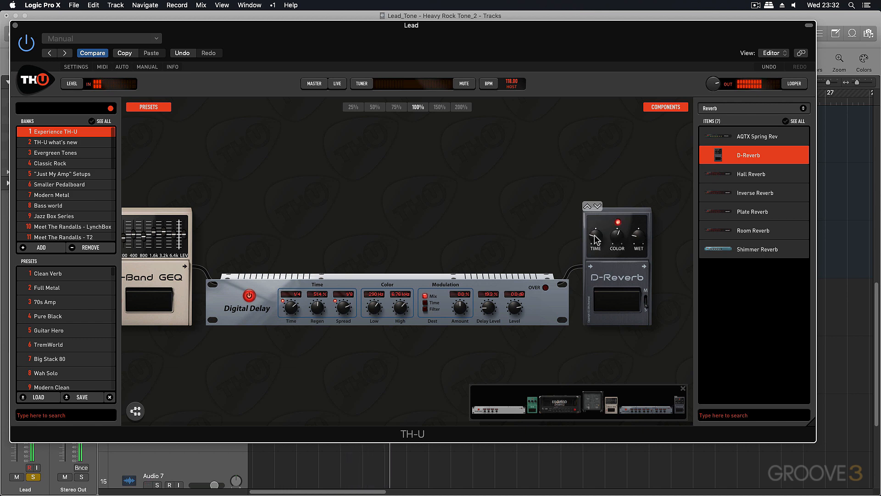
pyautogui.click(612, 296)
pyautogui.click(612, 296)
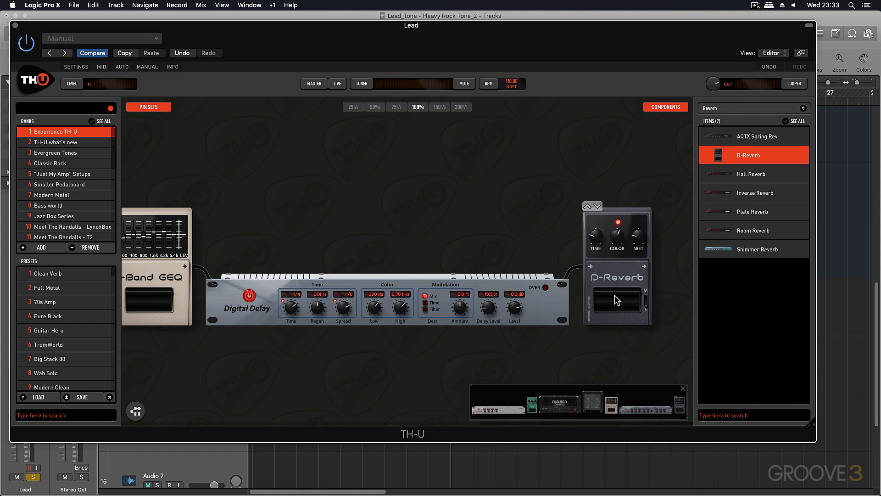
# Add a Parametric EQ after the D-Reverb at the end of the signal chain.
pyautogui.click(737, 108)
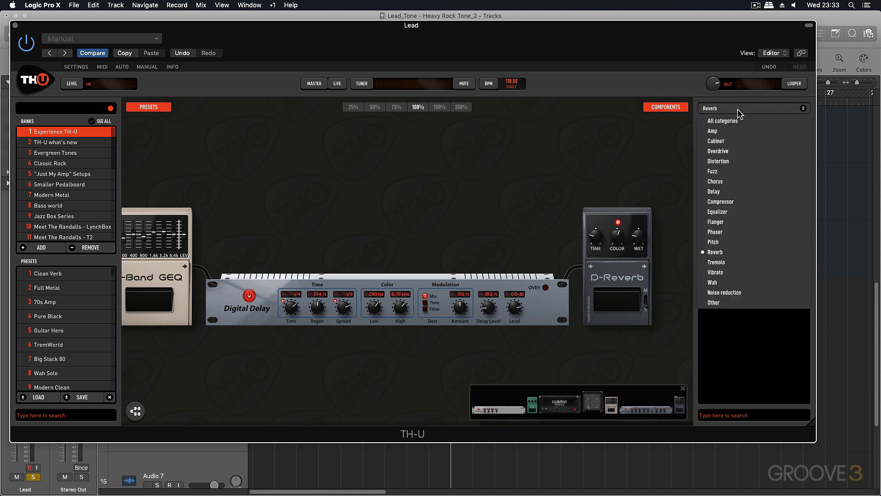
pyautogui.click(729, 211)
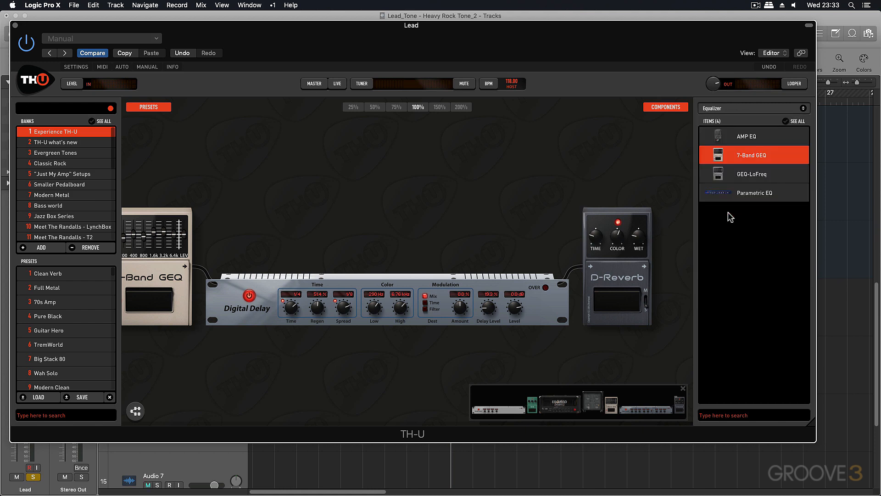
pyautogui.moveTo(735, 193); pyautogui.dragTo(666, 257)
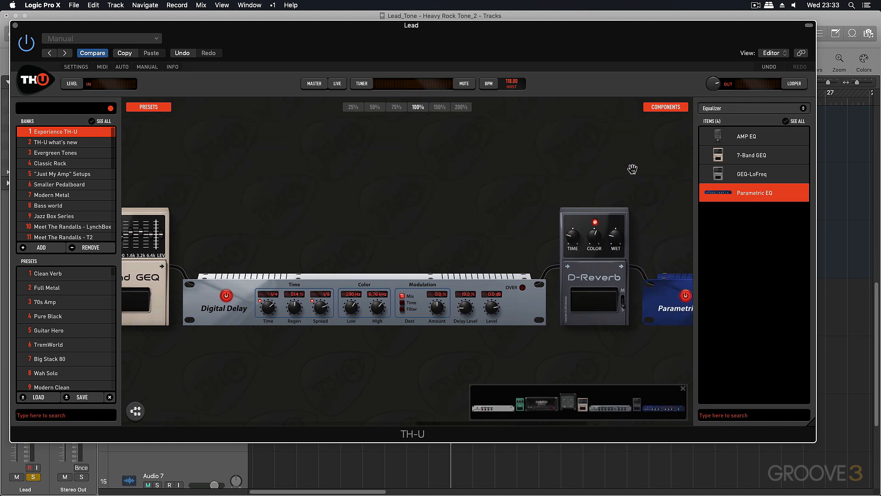
pyautogui.moveTo(632, 169); pyautogui.dragTo(271, 181)
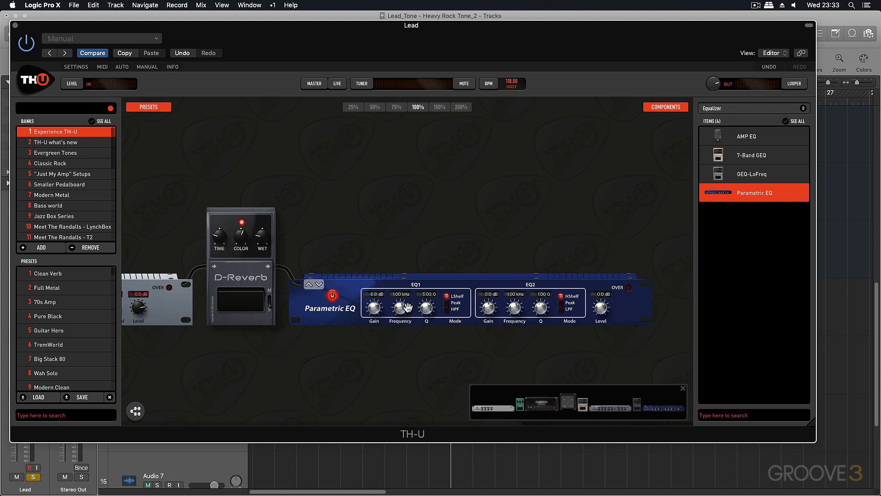
# Set the Parametric EQ to EQ1 Gain -2.0 dB and EQ2 Gain -1.7 dB at 5.43 kHz, adjust both Q values, and toggle its bypass to compare.
pyautogui.moveTo(400, 307); pyautogui.dragTo(376, 305)
pyautogui.press('space')
pyautogui.moveTo(514, 308); pyautogui.dragTo(515, 289)
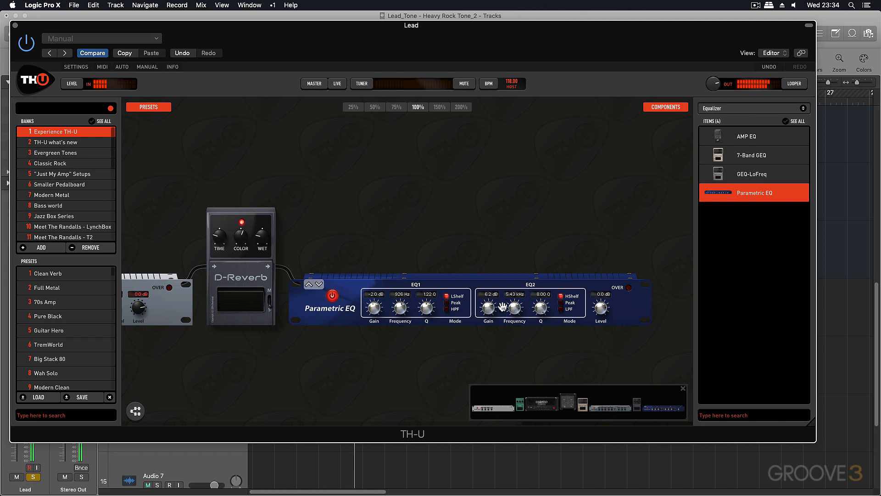
pyautogui.moveTo(489, 312); pyautogui.dragTo(488, 321)
pyautogui.moveTo(540, 307); pyautogui.dragTo(540, 320)
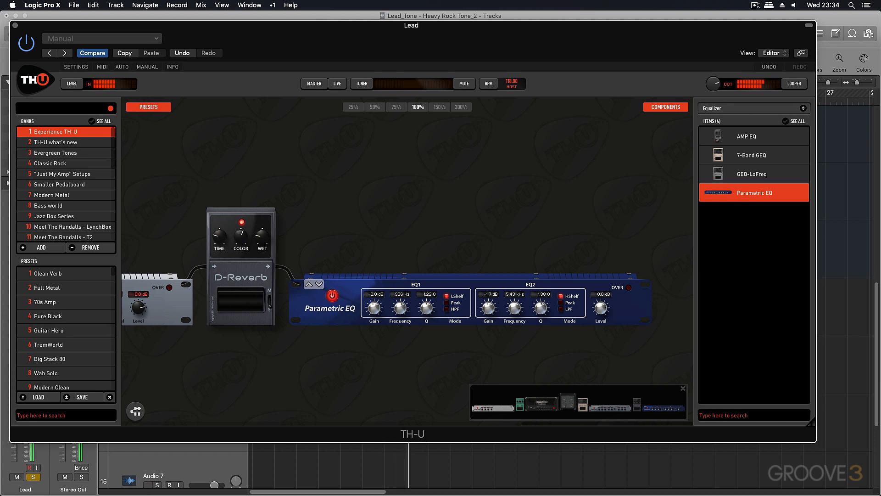
pyautogui.click(332, 295)
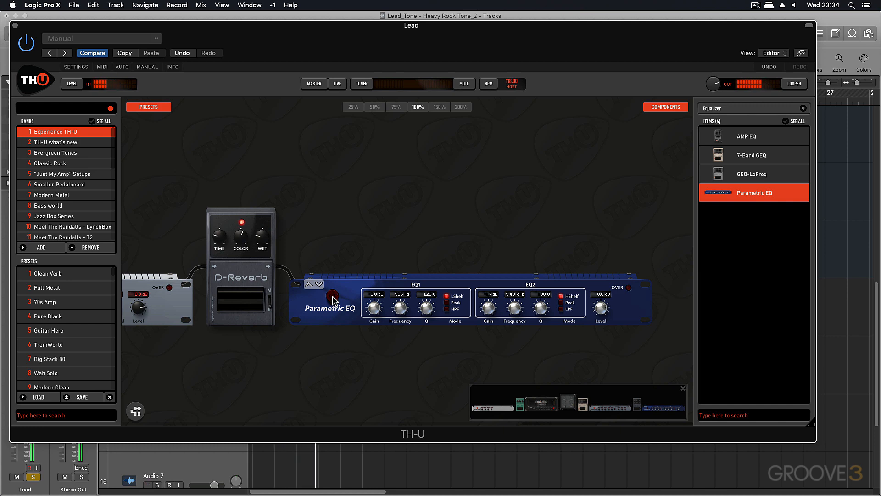
pyautogui.click(333, 298)
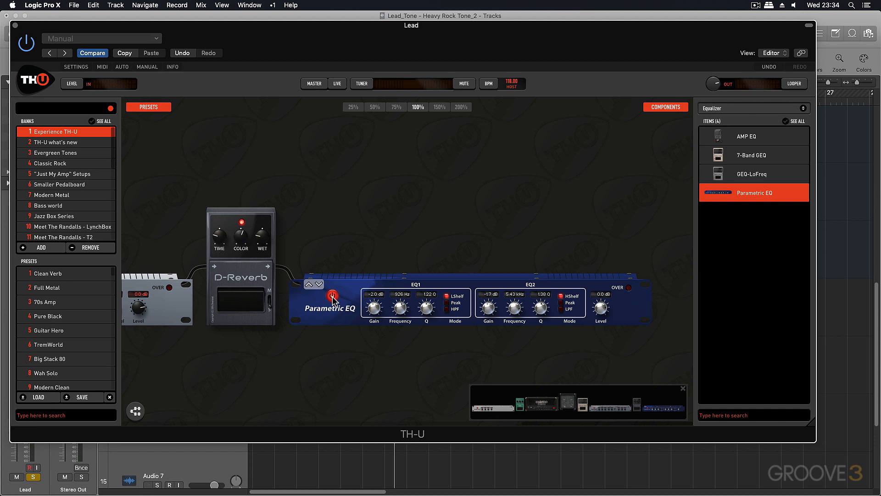
# Close the plug-in, unsolo the Lead track, turn off Cycle mode and play the full mix from the project start.
pyautogui.click(15, 25)
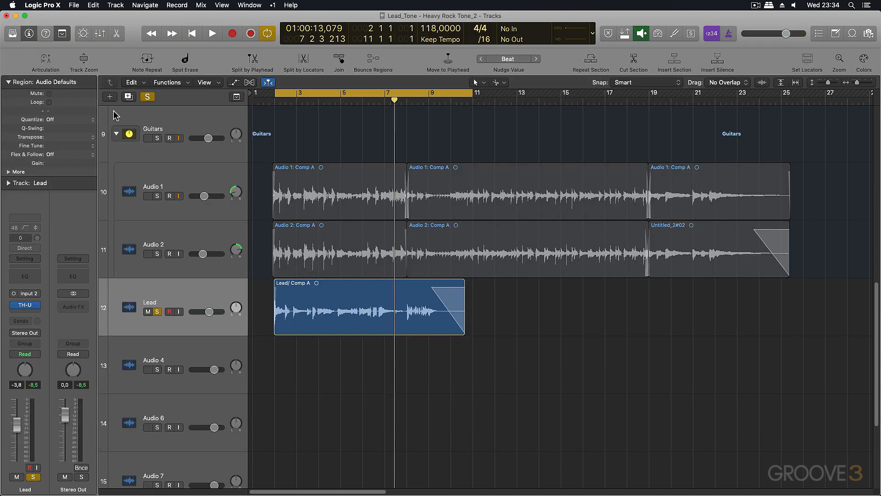
pyautogui.click(157, 312)
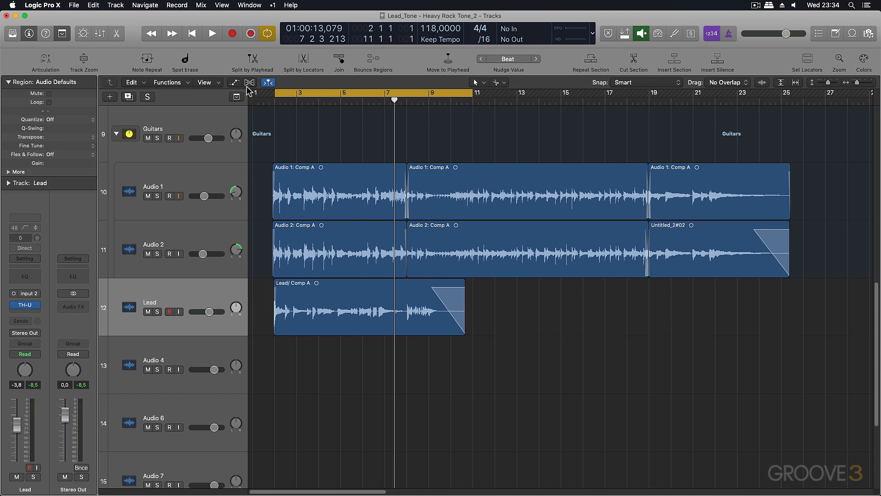
pyautogui.click(278, 93)
pyautogui.click(275, 101)
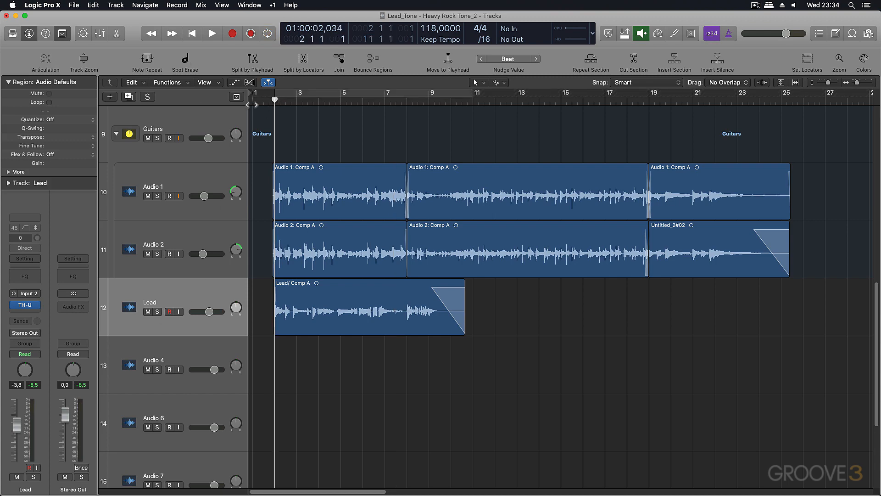
pyautogui.press('Return')
pyautogui.press('space')
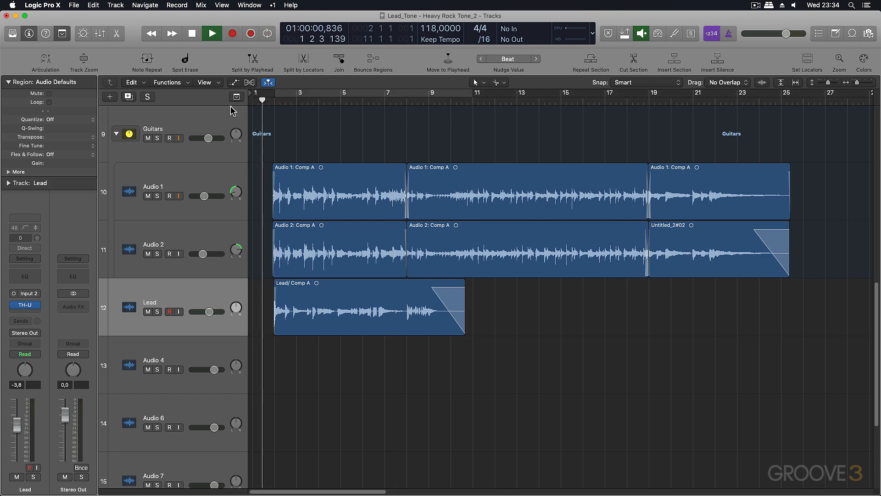